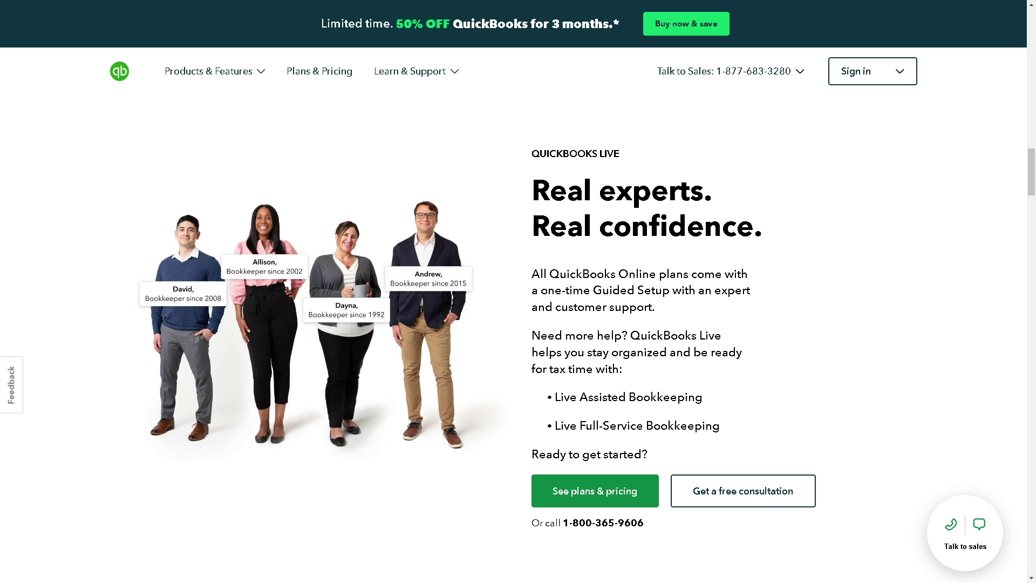
- Show the QuickBooks sign-in options dropdown
{"action": "scroll", "coordinate": [904, 204], "scroll_direction": "up", "scroll_amount": 15}
{"action": "left_click", "coordinate": [866, 93]}
{"action": "left_click", "coordinate": [866, 93]}
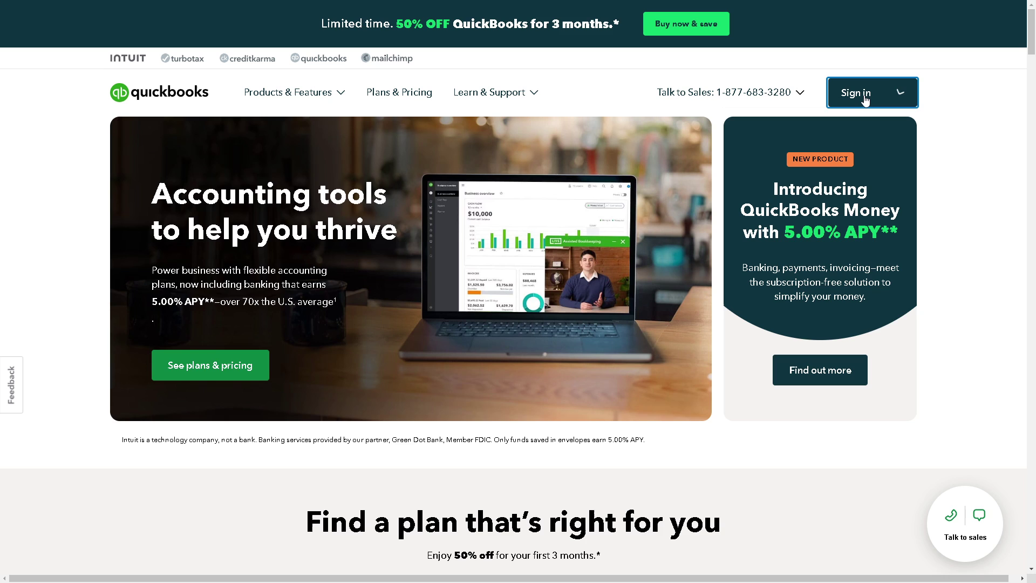
{"action": "left_click", "coordinate": [866, 92]}
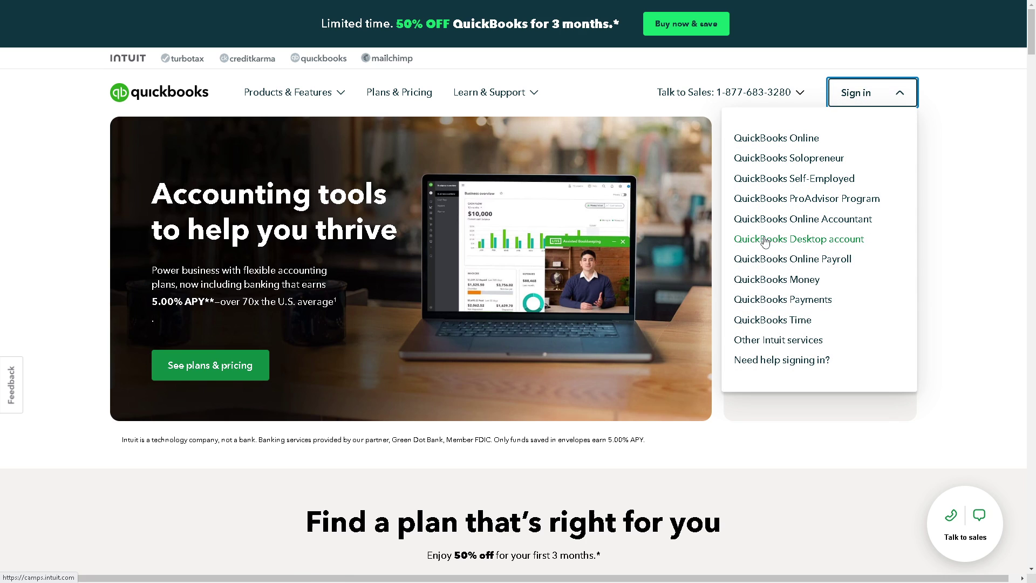
- Scroll down to the plans and choose Simple Start
{"action": "scroll", "coordinate": [291, 477], "scroll_direction": "down", "scroll_amount": 2}
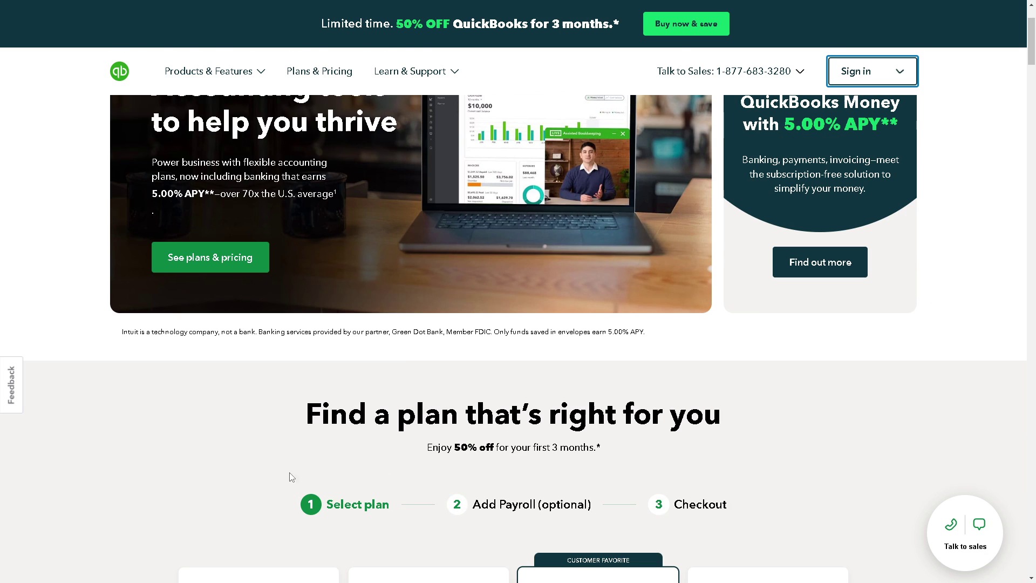
{"action": "scroll", "coordinate": [232, 429], "scroll_direction": "down", "scroll_amount": 2}
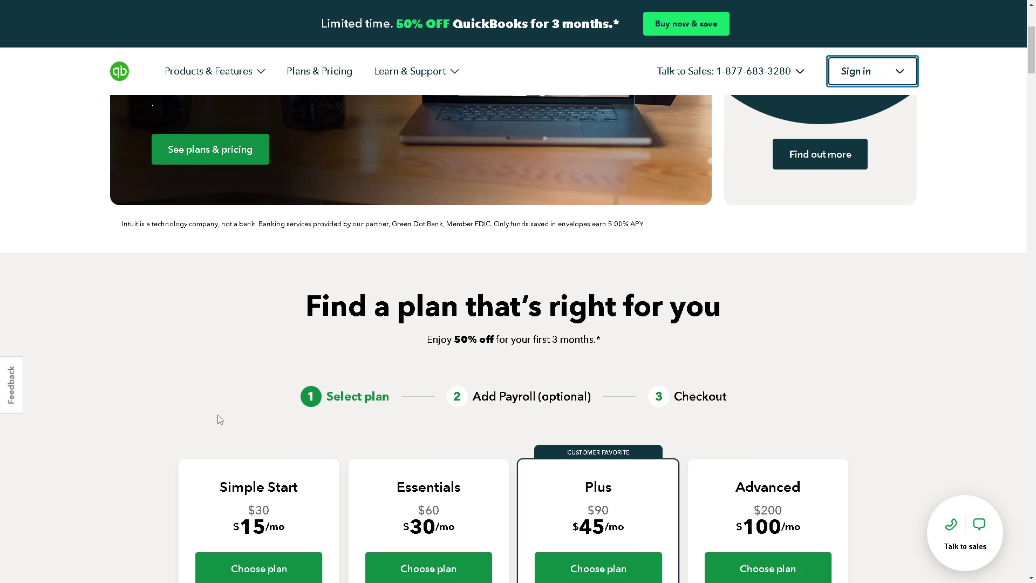
{"action": "scroll", "coordinate": [220, 418], "scroll_direction": "down", "scroll_amount": 1}
{"action": "left_click", "coordinate": [238, 513]}
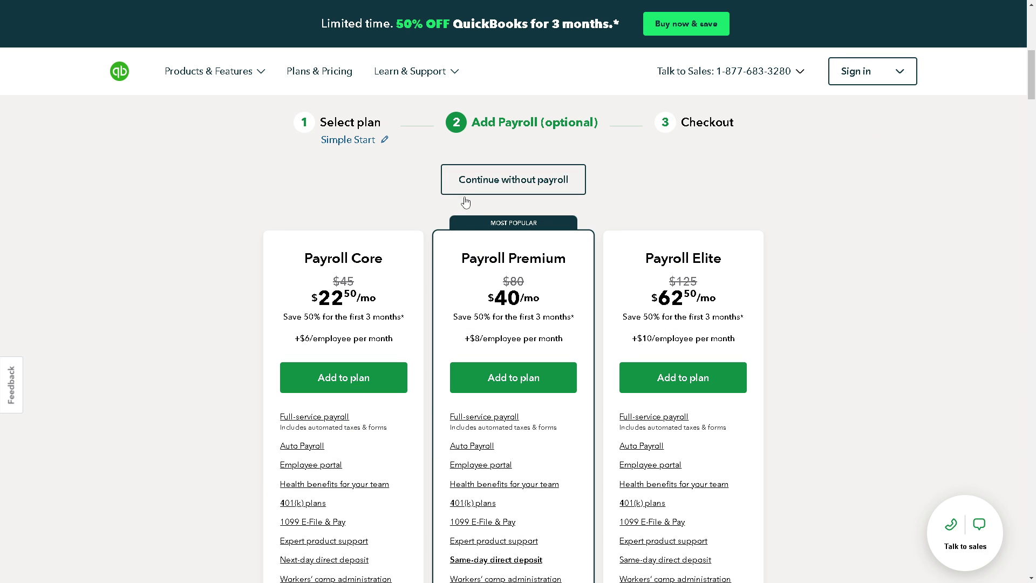
- Add Payroll Core to the plan, then browse the Find apps categories
{"action": "left_click", "coordinate": [297, 380]}
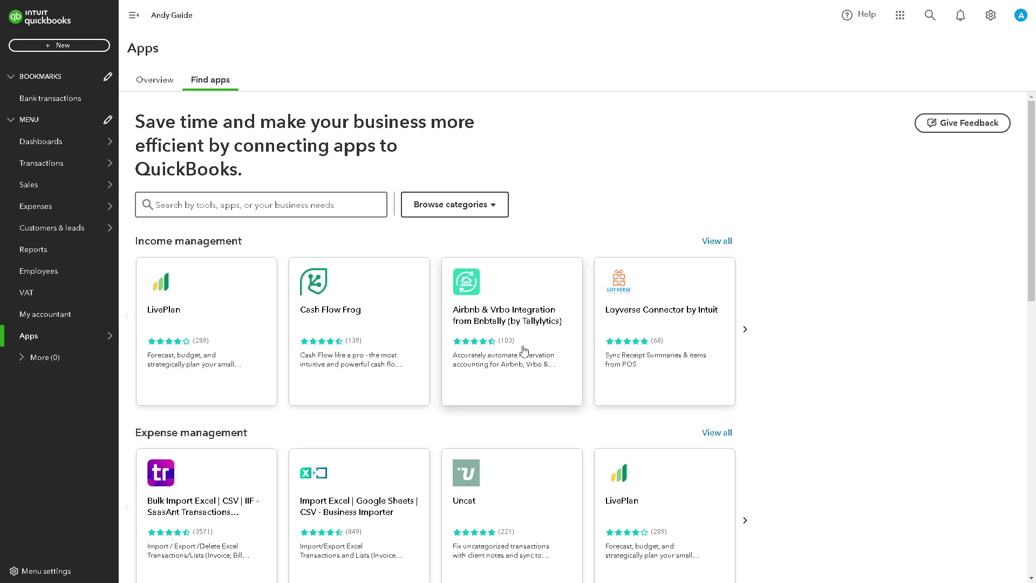
{"action": "scroll", "coordinate": [509, 385], "scroll_direction": "down", "scroll_amount": 1}
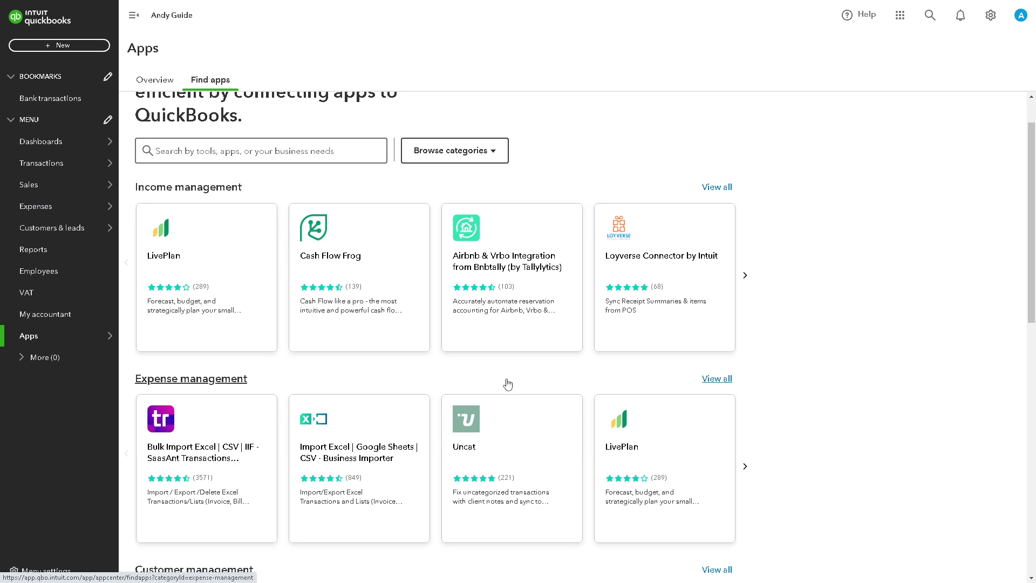
{"action": "scroll", "coordinate": [491, 393], "scroll_direction": "down", "scroll_amount": 1}
{"action": "scroll", "coordinate": [399, 419], "scroll_direction": "down", "scroll_amount": 5}
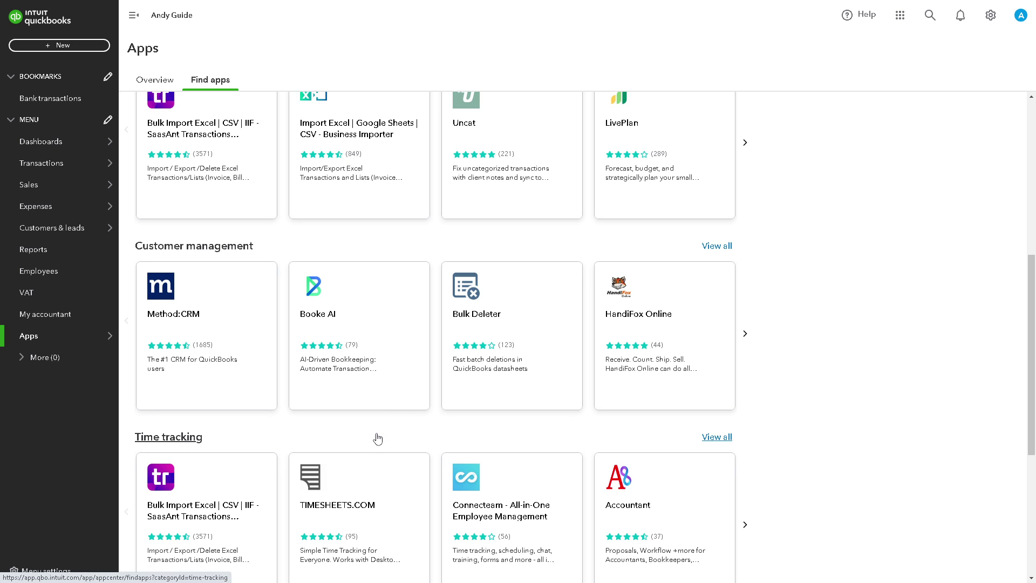
{"action": "scroll", "coordinate": [378, 440], "scroll_direction": "down", "scroll_amount": 2}
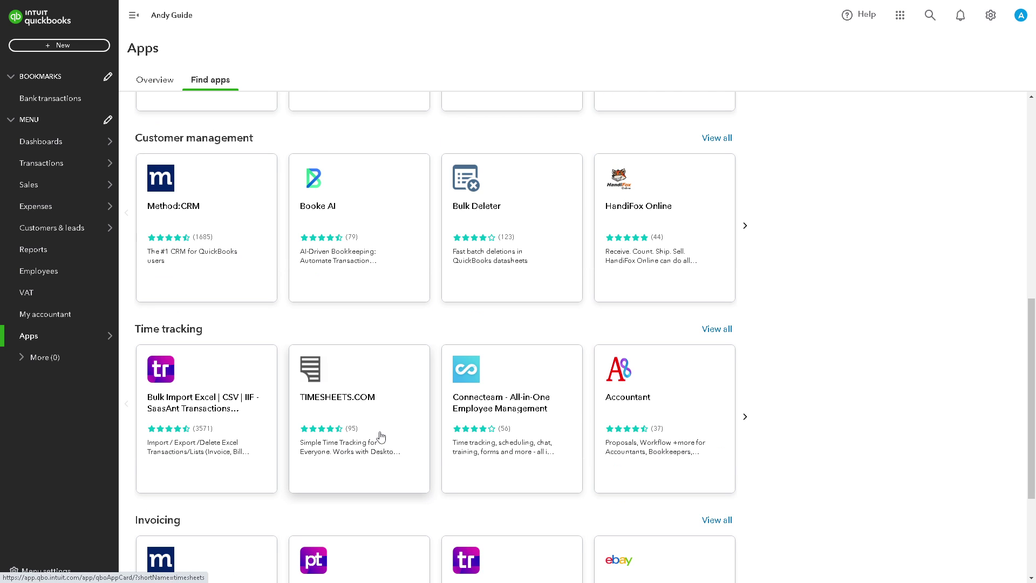
{"action": "scroll", "coordinate": [380, 437], "scroll_direction": "down", "scroll_amount": 2}
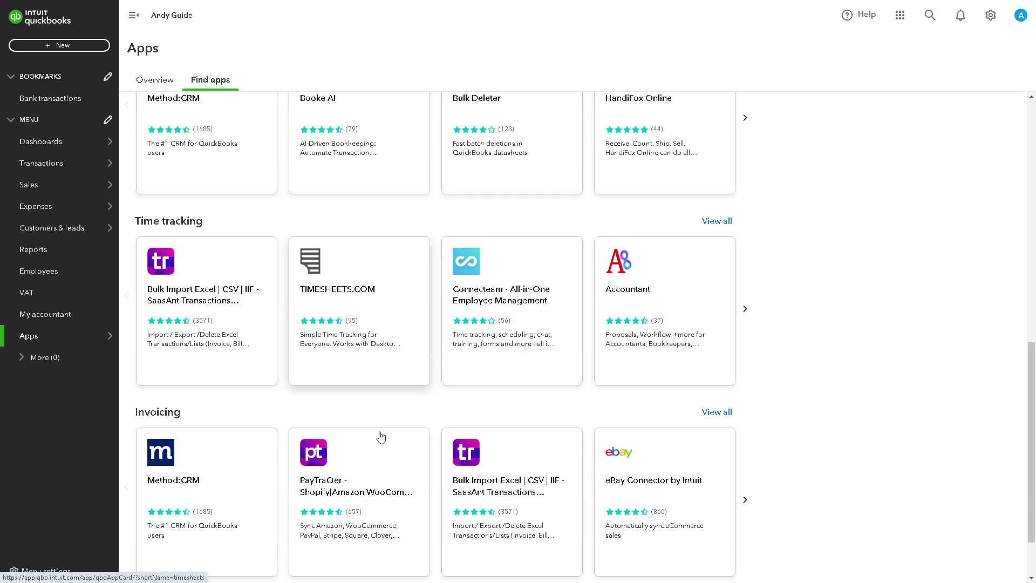
{"action": "scroll", "coordinate": [381, 436], "scroll_direction": "down", "scroll_amount": 2}
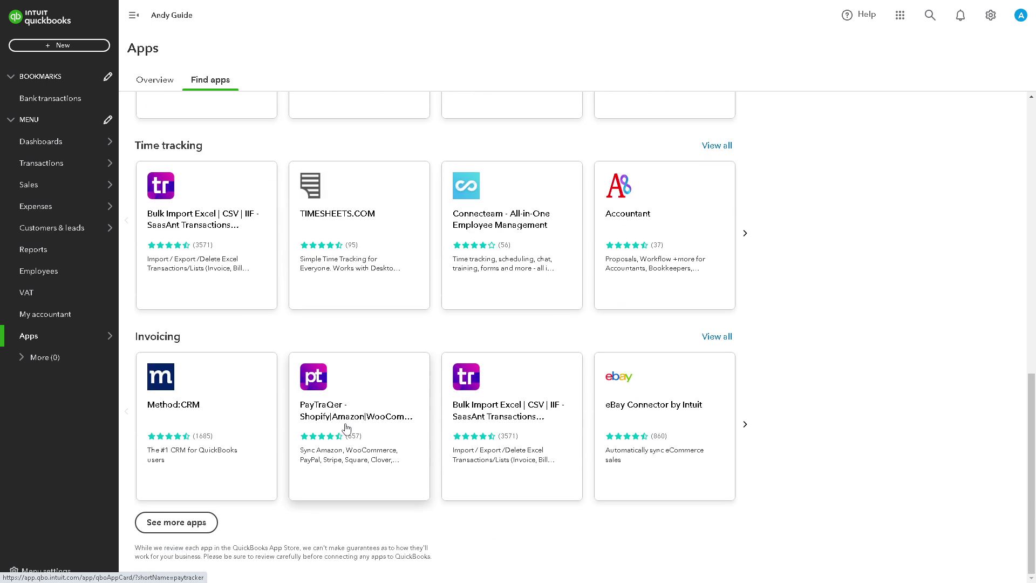
- Load more app categories below Invoicing, including Inventory Management and Data management
{"action": "left_click", "coordinate": [177, 522]}
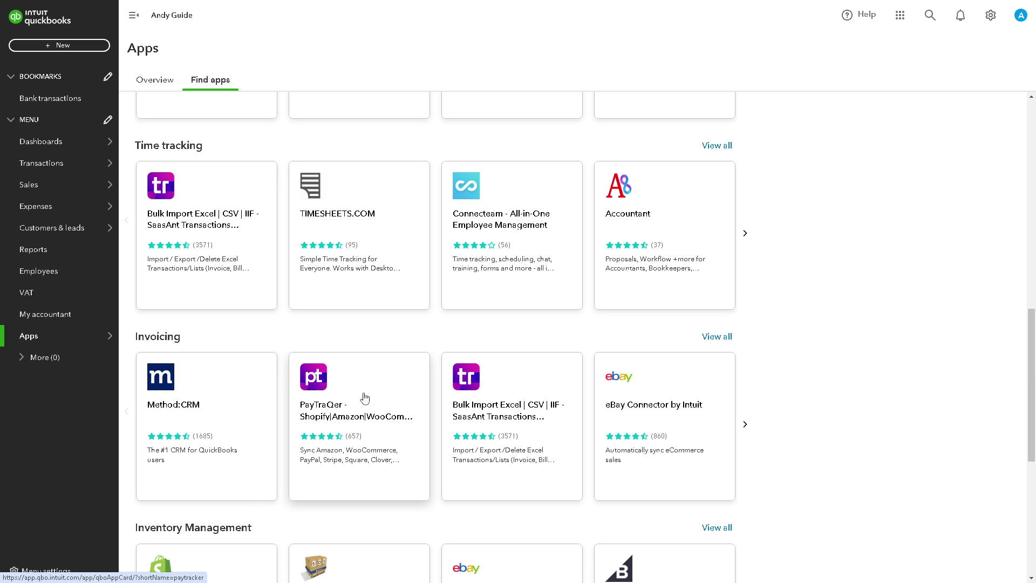
{"action": "scroll", "coordinate": [366, 432], "scroll_direction": "down", "scroll_amount": 2}
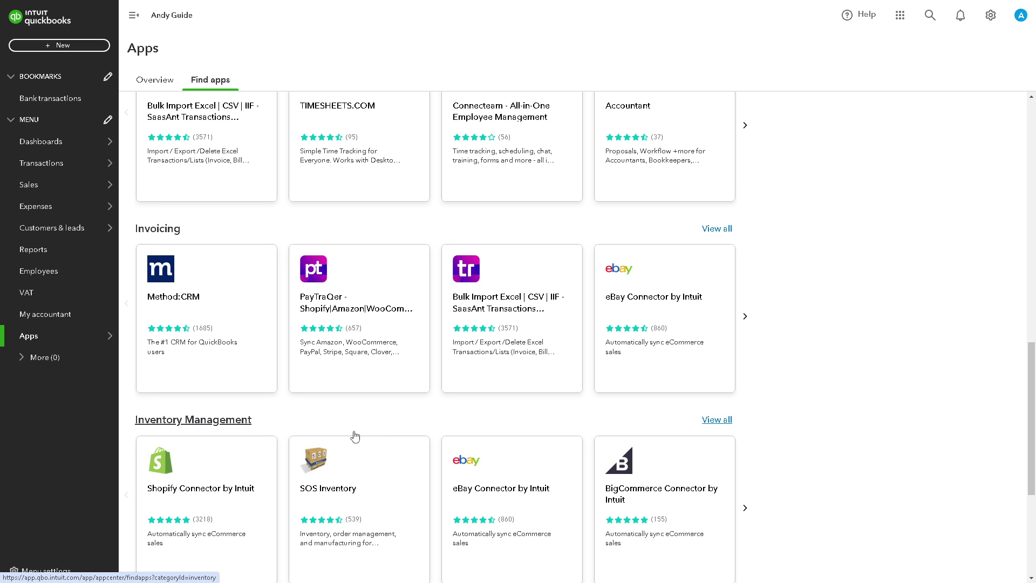
{"action": "scroll", "coordinate": [354, 437], "scroll_direction": "down", "scroll_amount": 1}
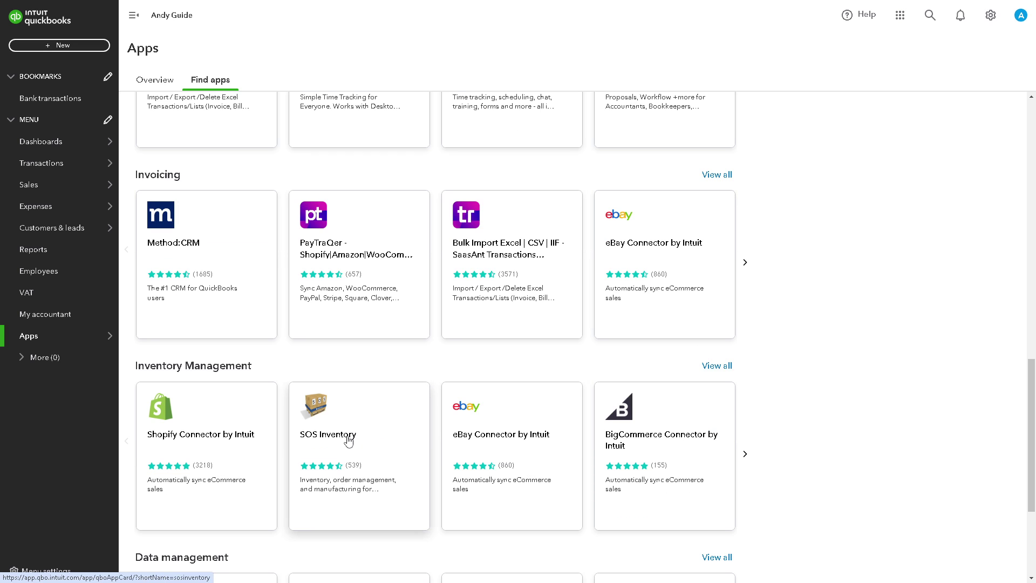
{"action": "scroll", "coordinate": [348, 441], "scroll_direction": "down", "scroll_amount": 2}
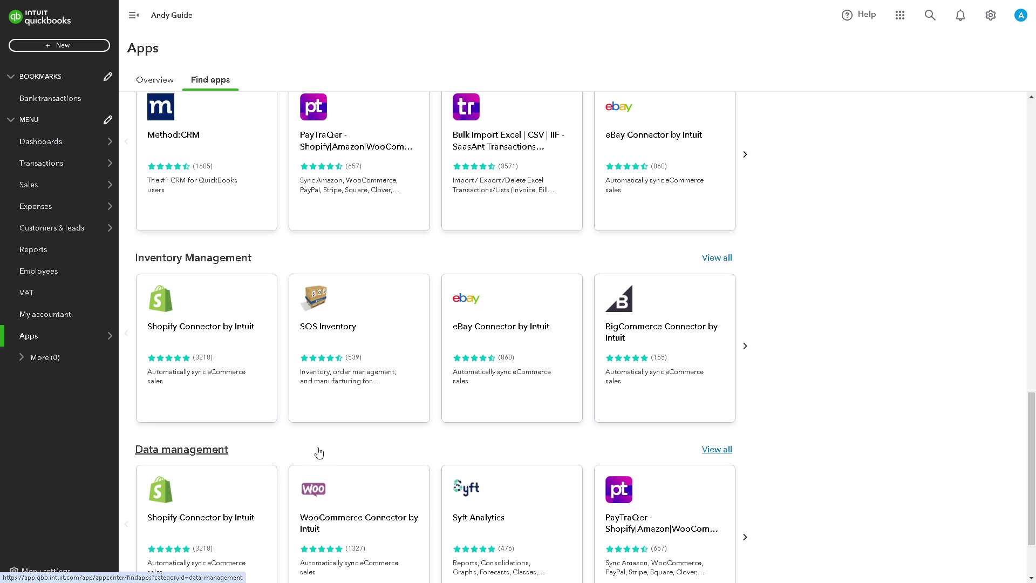
{"action": "scroll", "coordinate": [319, 453], "scroll_direction": "down", "scroll_amount": 1}
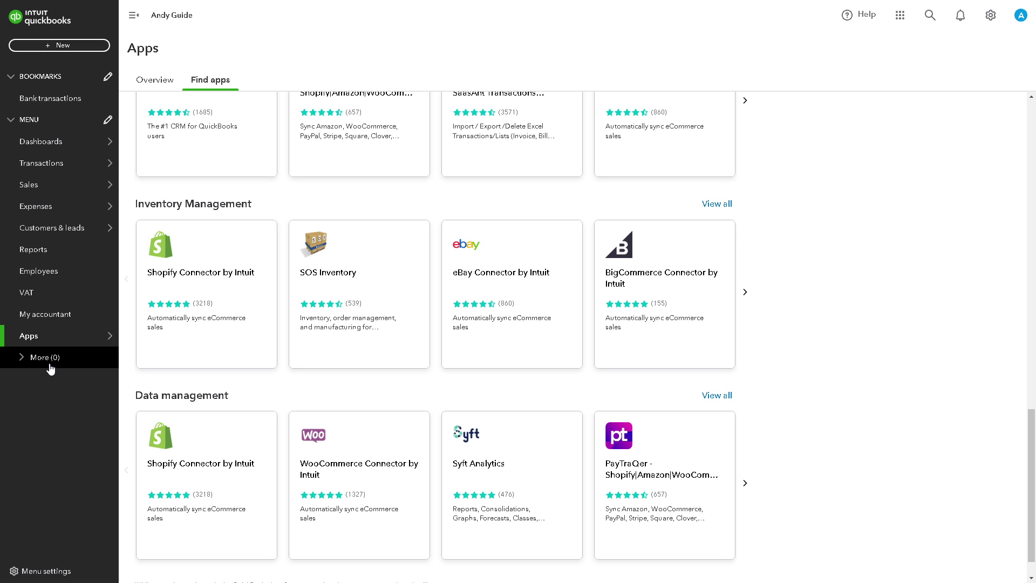
- In Reports, open the General Ledger options menu under For my accountant
{"action": "left_click", "coordinate": [41, 258]}
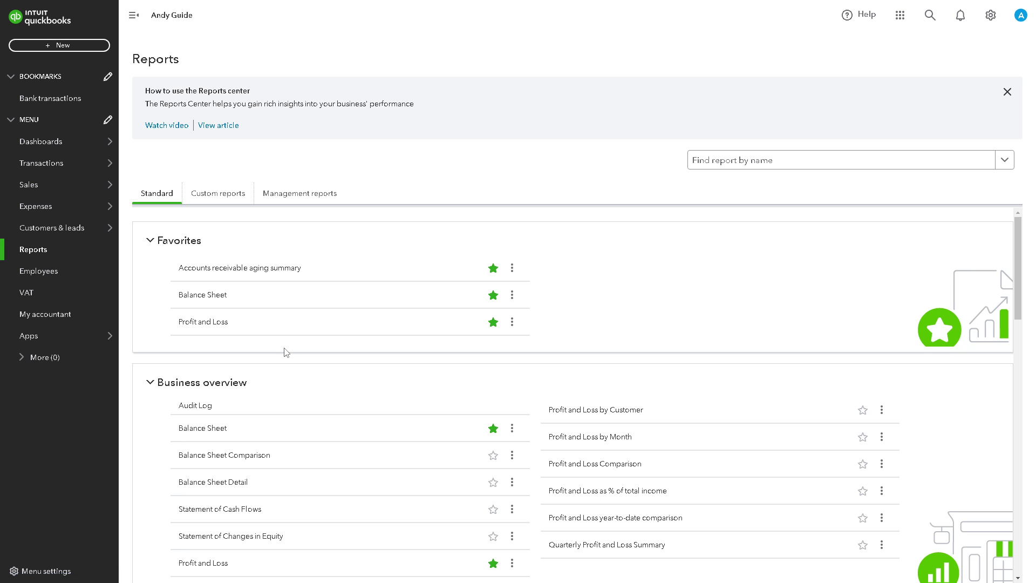
{"action": "scroll", "coordinate": [286, 352], "scroll_direction": "down", "scroll_amount": 2}
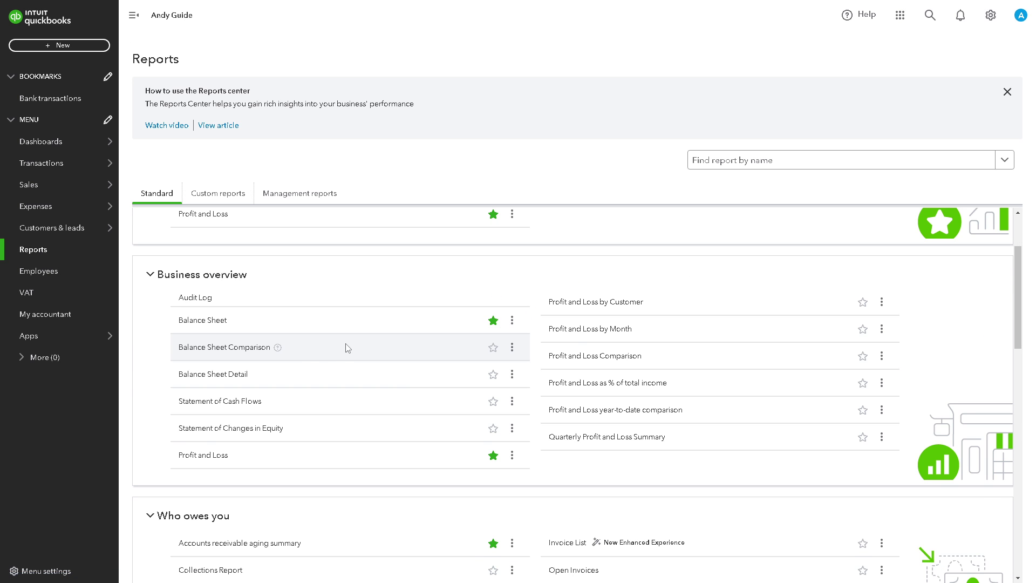
{"action": "scroll", "coordinate": [346, 347], "scroll_direction": "down", "scroll_amount": 6}
{"action": "scroll", "coordinate": [330, 404], "scroll_direction": "down", "scroll_amount": 1}
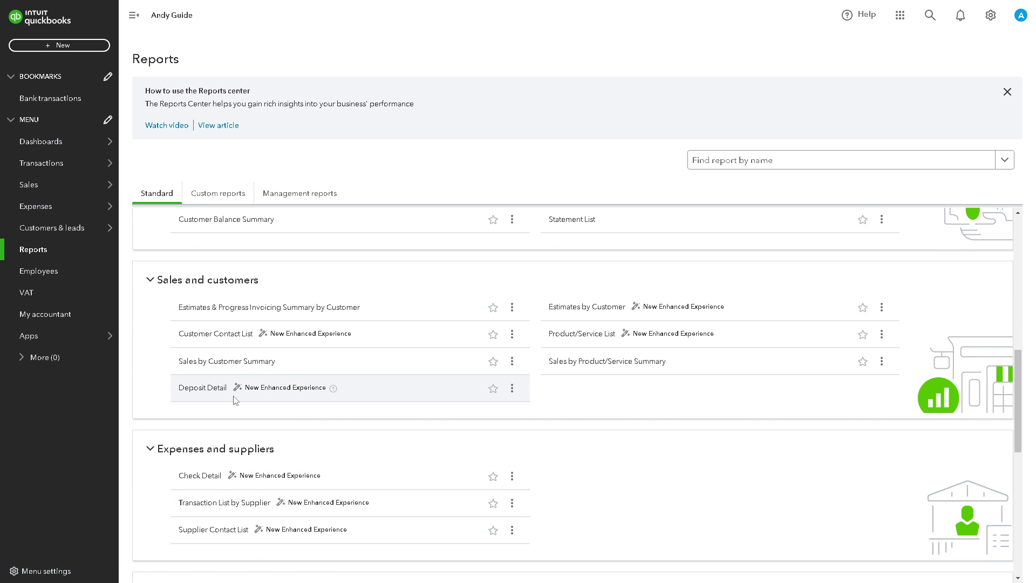
{"action": "scroll", "coordinate": [236, 401], "scroll_direction": "up", "scroll_amount": 6}
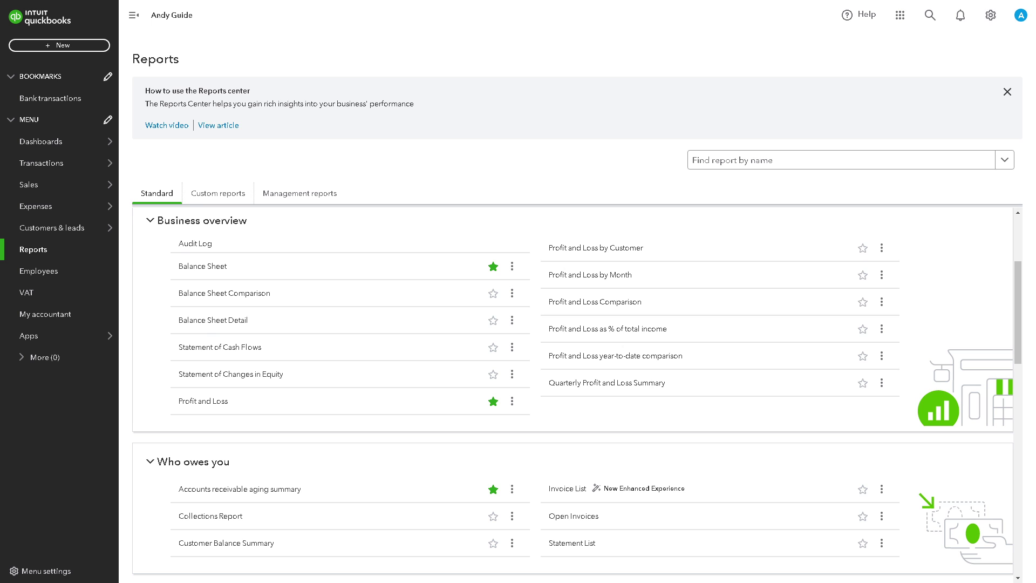
{"action": "scroll", "coordinate": [294, 365], "scroll_direction": "down", "scroll_amount": 12}
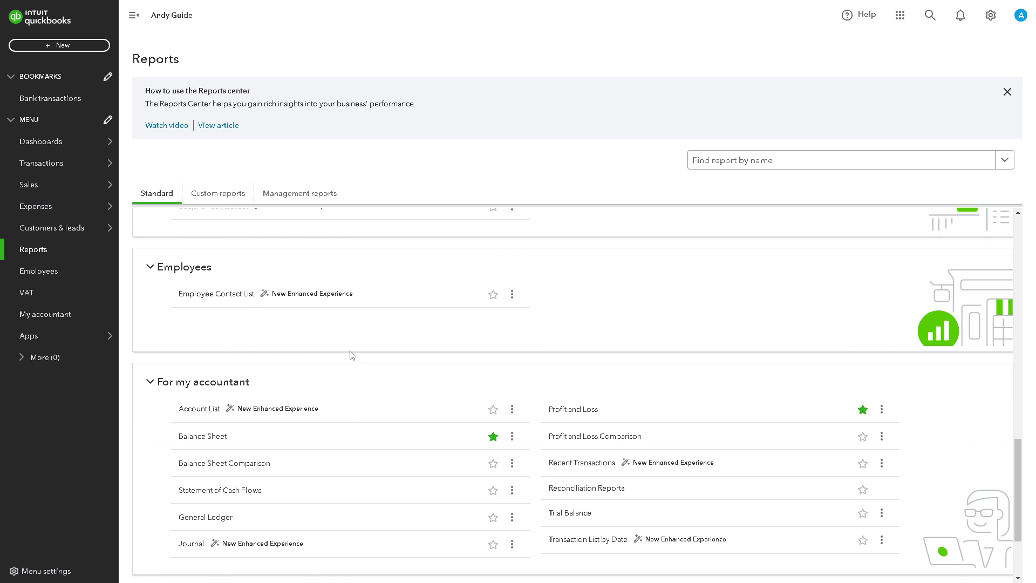
{"action": "scroll", "coordinate": [351, 354], "scroll_direction": "down", "scroll_amount": 1}
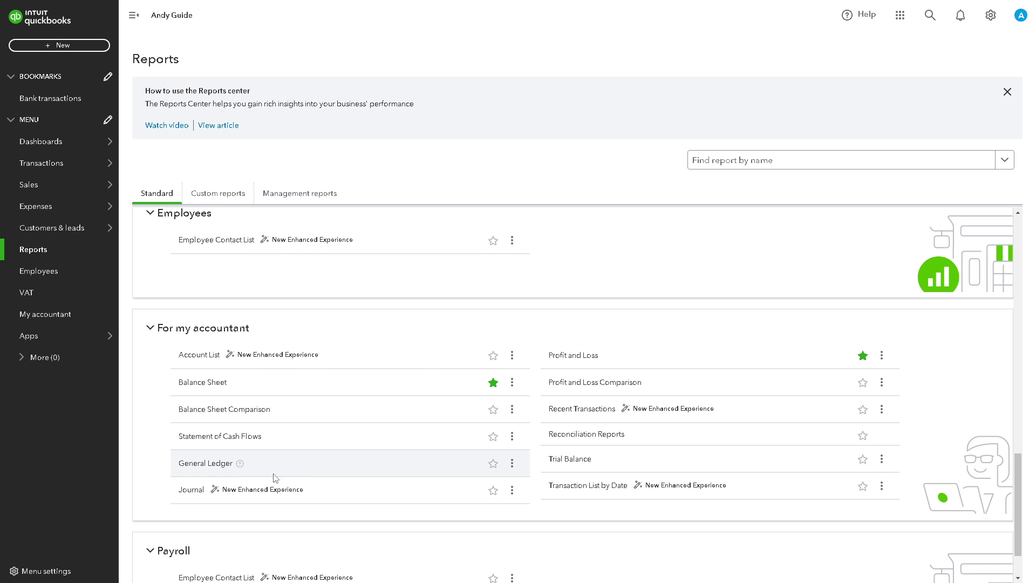
{"action": "left_click", "coordinate": [509, 469]}
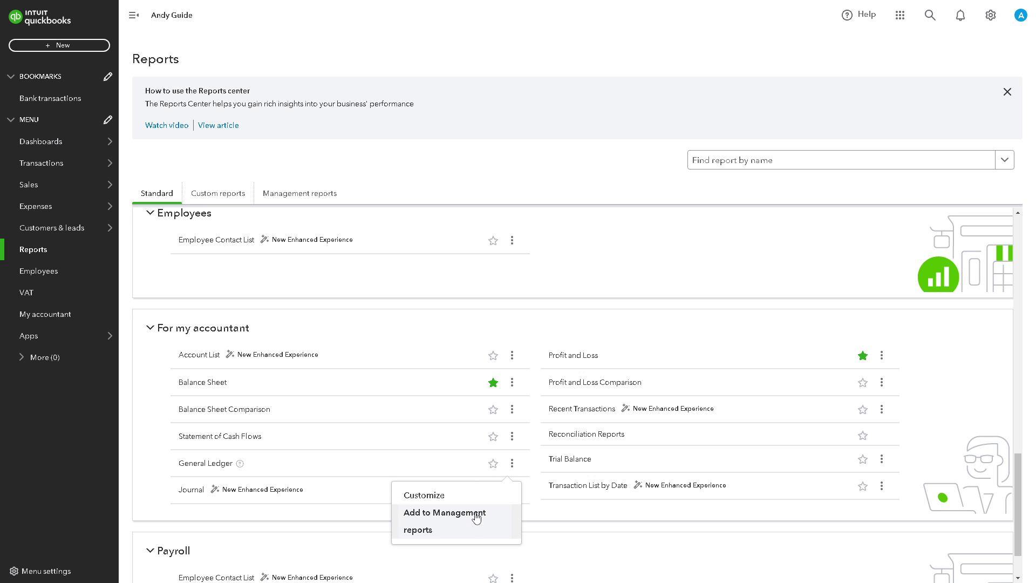
- Open the General Ledger customisation, keeping the accounting method on Accrual
{"action": "left_click", "coordinate": [469, 497]}
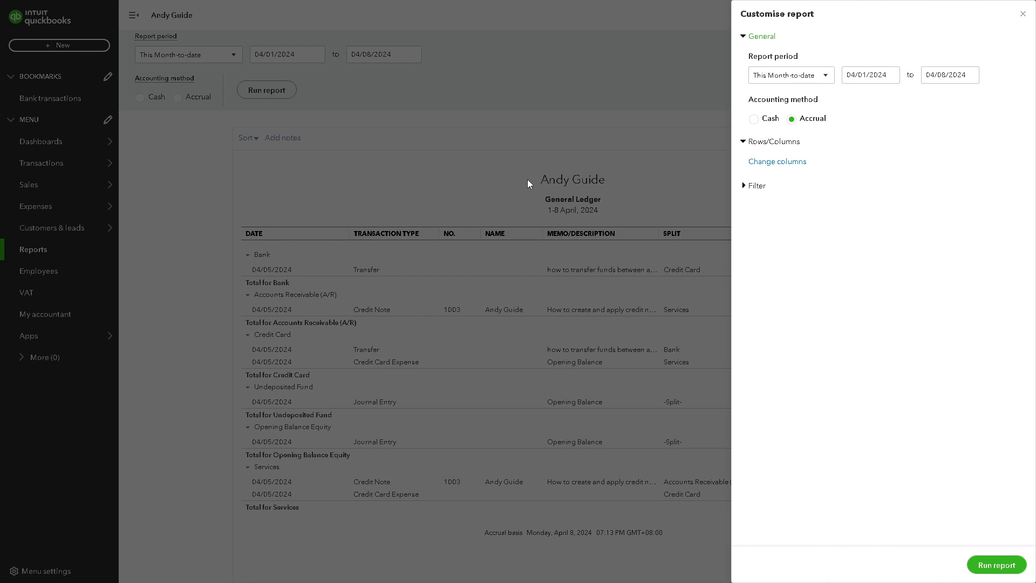
{"action": "left_click", "coordinate": [763, 123]}
{"action": "left_click", "coordinate": [792, 121]}
- Set a custom report period from 05/23/2024 to 05/31/2024
{"action": "left_click", "coordinate": [825, 79]}
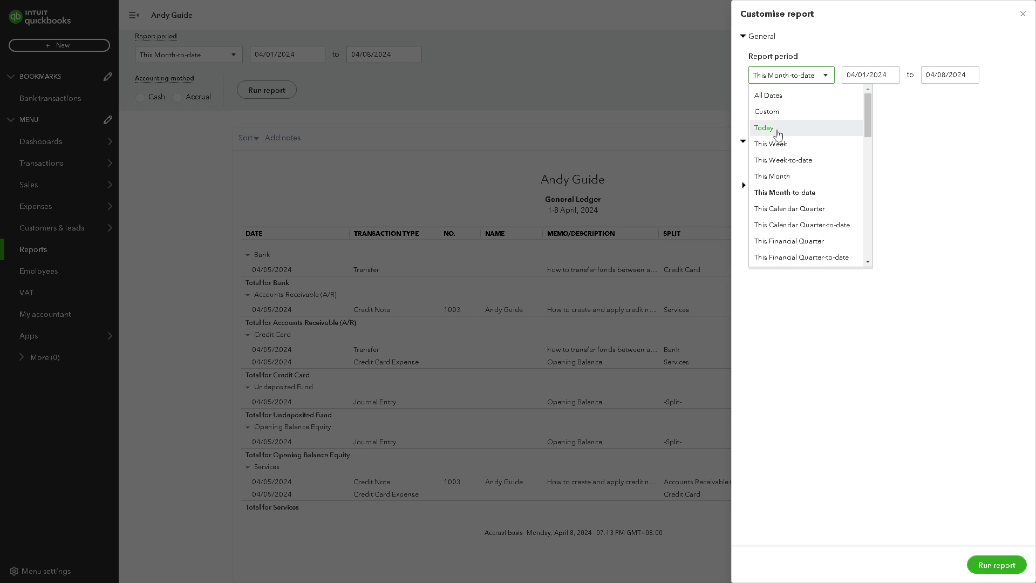
{"action": "left_click", "coordinate": [929, 151]}
{"action": "left_click", "coordinate": [891, 76]}
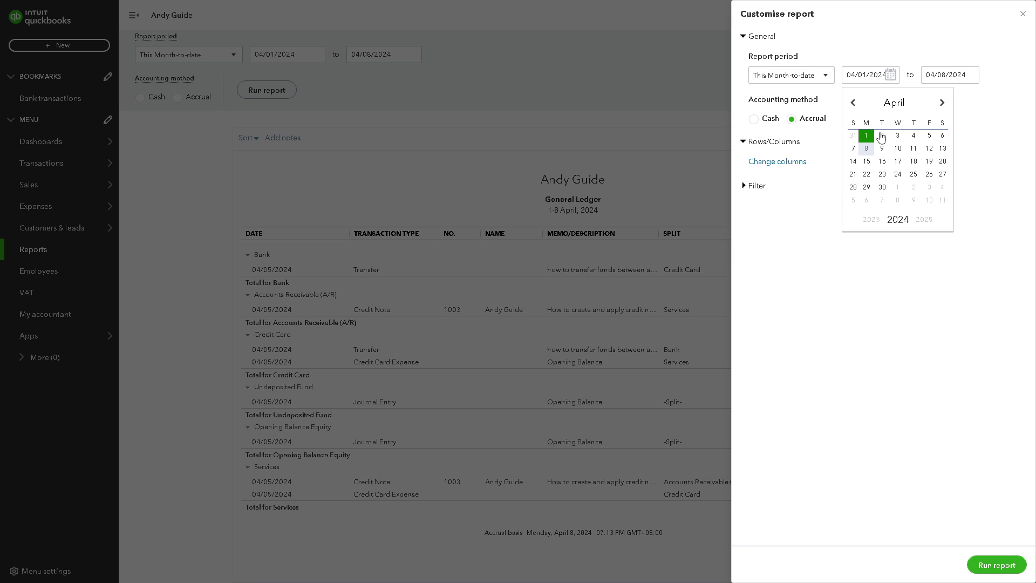
{"action": "left_click", "coordinate": [942, 103]}
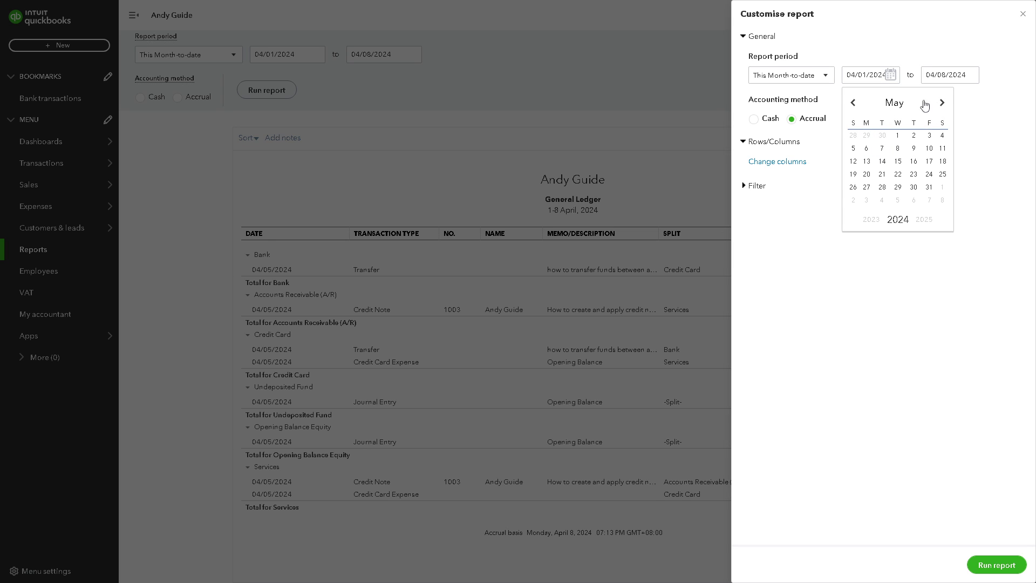
{"action": "left_click", "coordinate": [914, 174]}
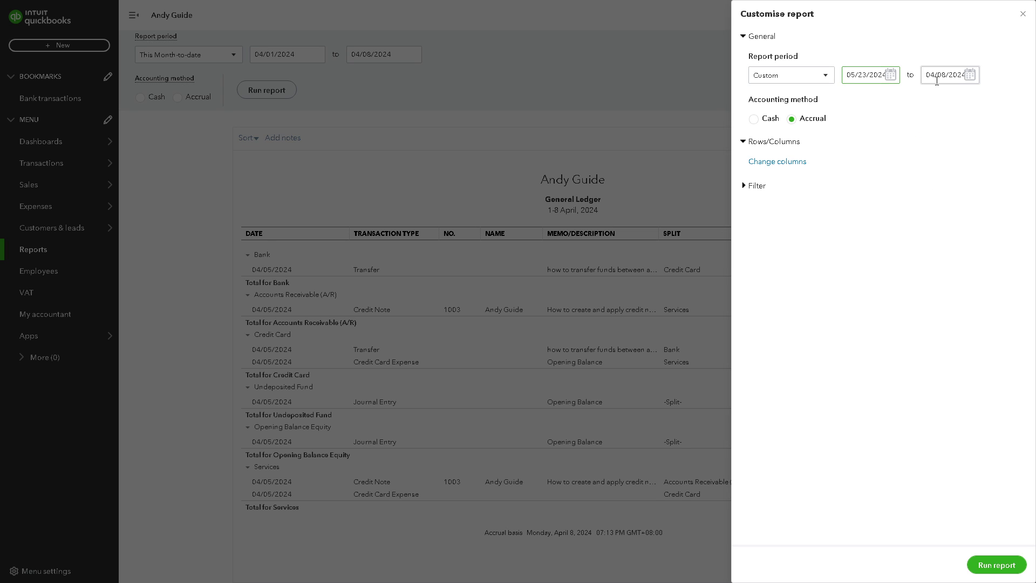
{"action": "left_click_drag", "start_coordinate": [925, 78], "coordinate": [975, 86]}
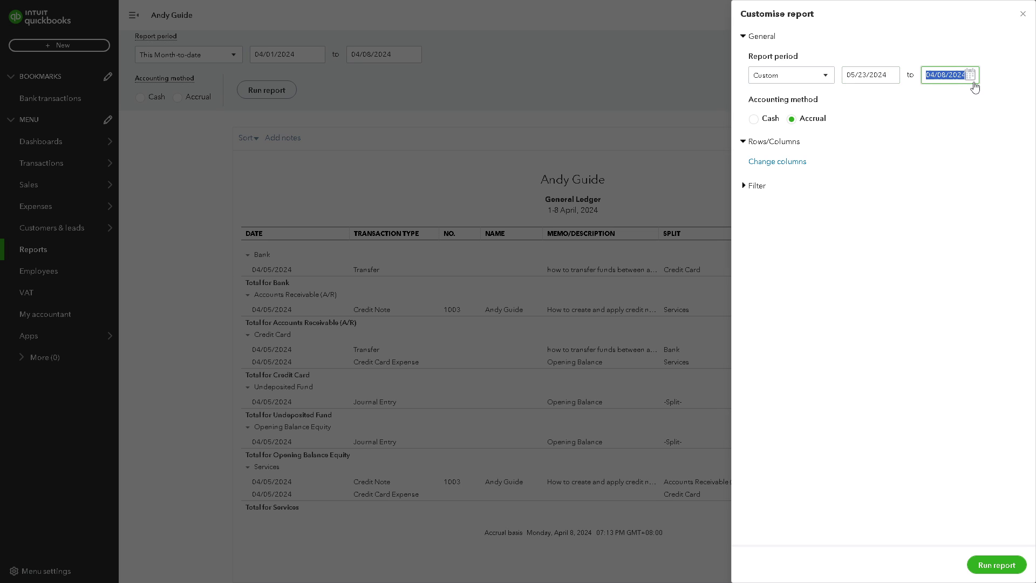
{"action": "left_click", "coordinate": [973, 80]}
{"action": "left_click", "coordinate": [1021, 103]}
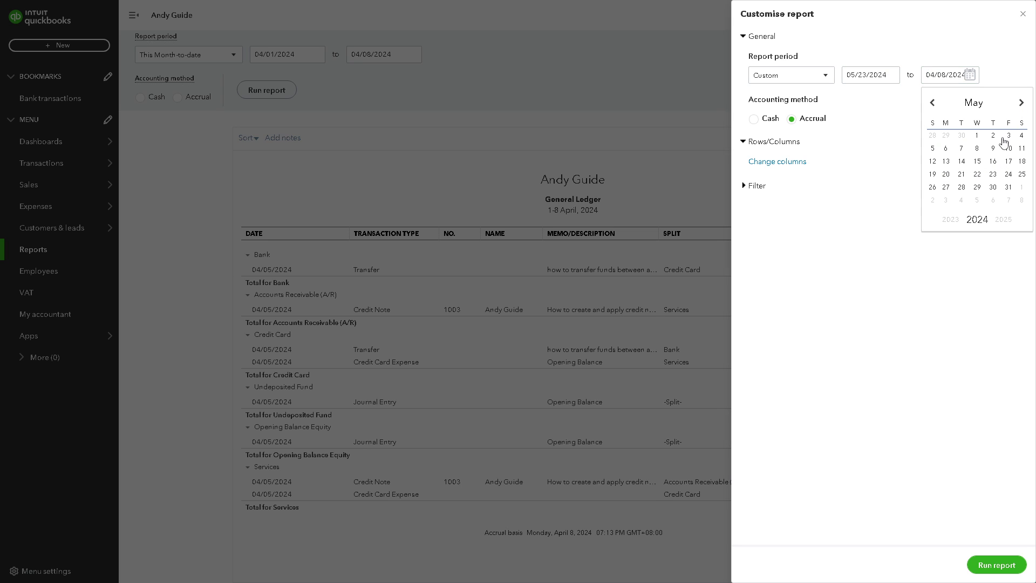
{"action": "left_click", "coordinate": [1009, 188]}
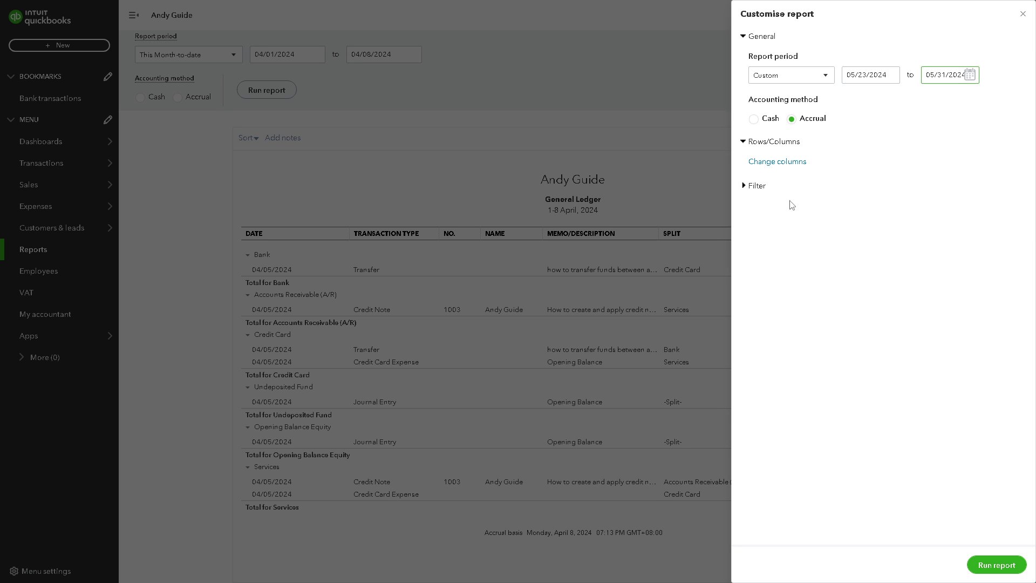
- Add columns Adj, Create Date, Created By, Last Modified (By), Customer, Supplier, Employee, Product/Service, Qty, Invoice Date
{"action": "left_click", "coordinate": [779, 162]}
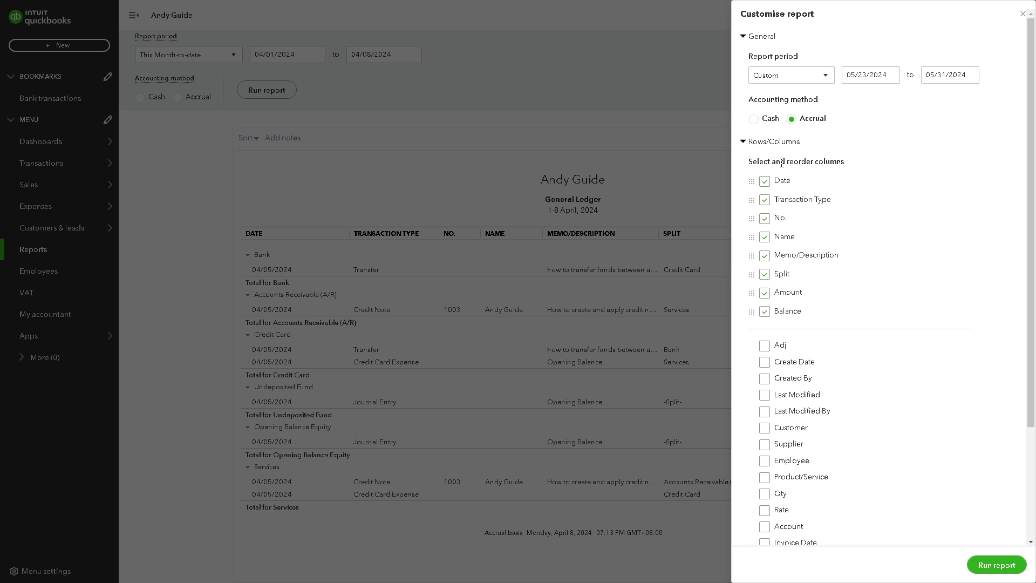
{"action": "left_click", "coordinate": [766, 199]}
{"action": "left_click", "coordinate": [765, 199]}
{"action": "scroll", "coordinate": [764, 243], "scroll_direction": "down", "scroll_amount": 3}
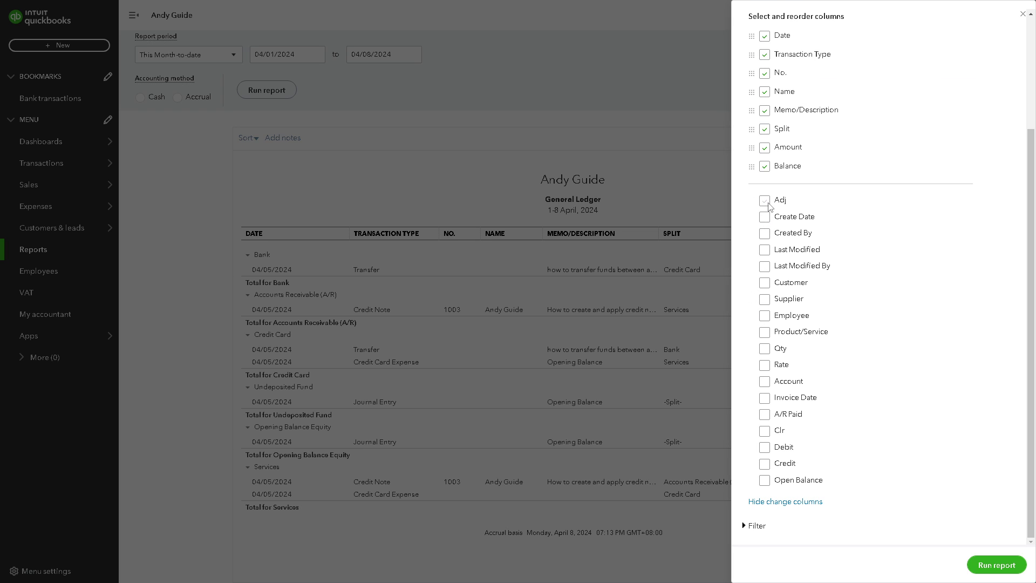
{"action": "left_click", "coordinate": [767, 202]}
{"action": "left_click", "coordinate": [769, 223]}
{"action": "left_click", "coordinate": [768, 239]}
{"action": "left_click", "coordinate": [768, 257]}
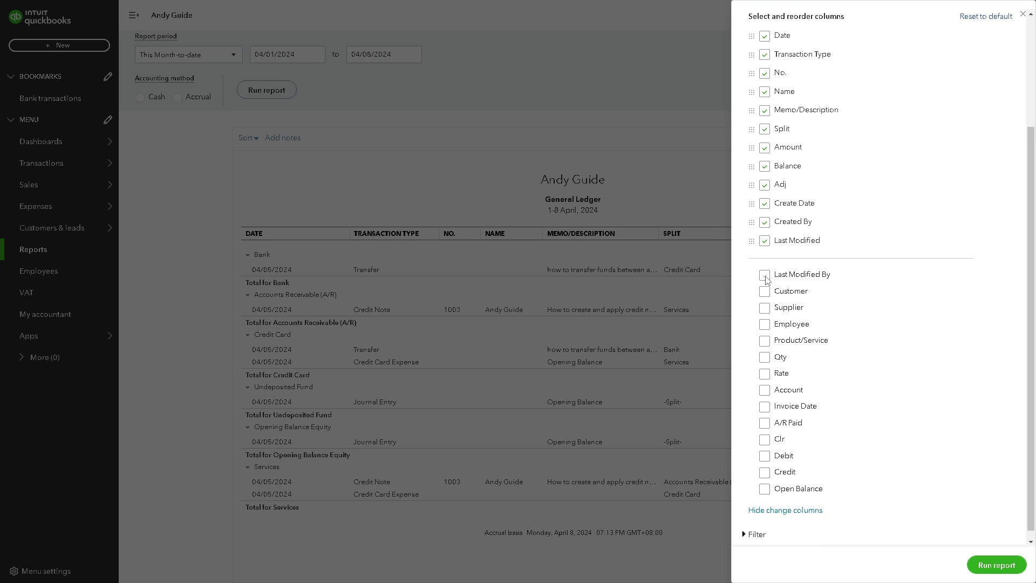
{"action": "left_click", "coordinate": [768, 277]}
{"action": "left_click", "coordinate": [766, 297]}
{"action": "left_click", "coordinate": [766, 312]}
{"action": "left_click", "coordinate": [766, 331]}
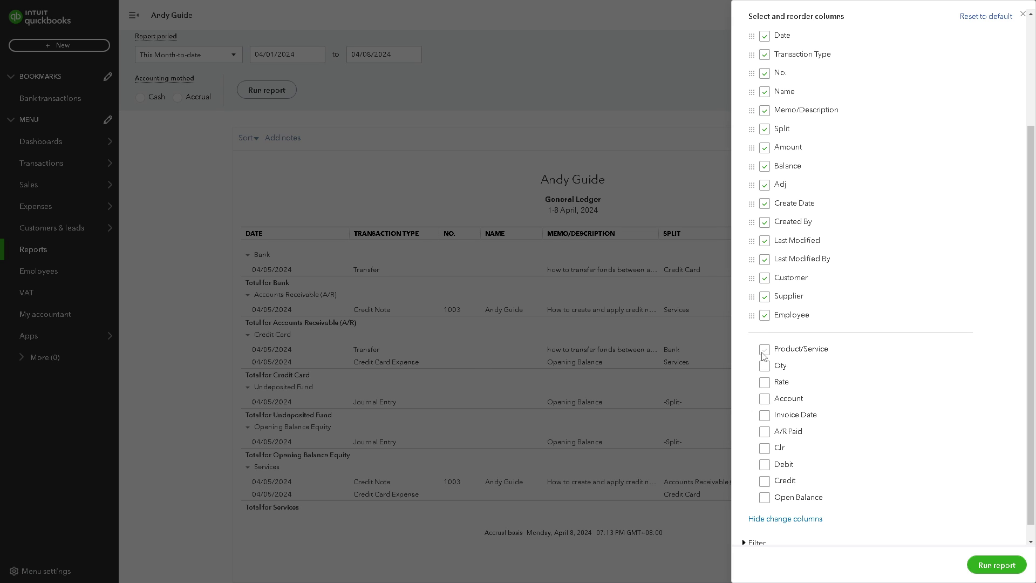
{"action": "left_click", "coordinate": [767, 350]}
{"action": "left_click", "coordinate": [766, 367]}
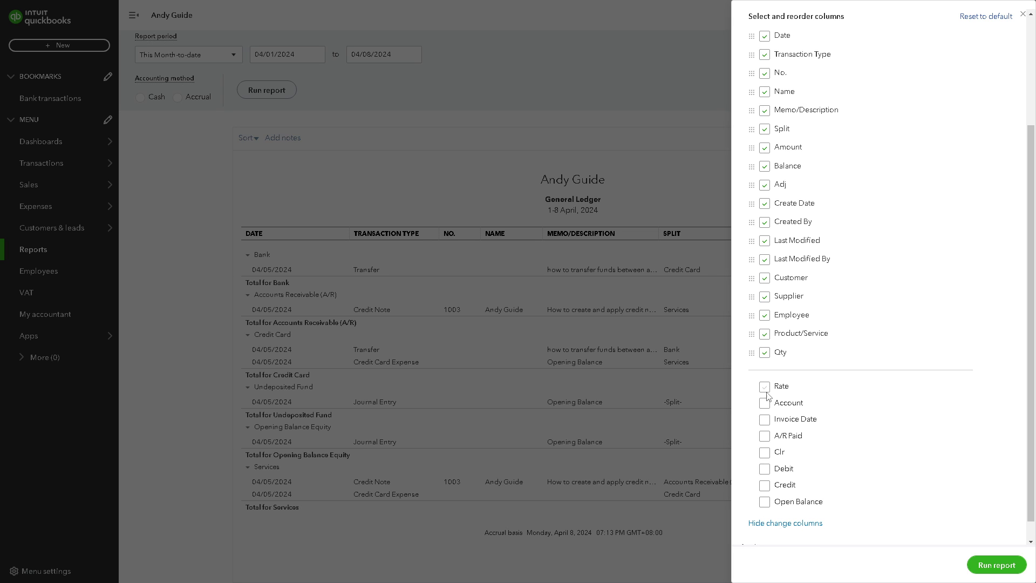
{"action": "left_click", "coordinate": [766, 417]}
- Enable the Distribution Account filter, leaving it set to All
{"action": "scroll", "coordinate": [775, 443], "scroll_direction": "down", "scroll_amount": 1}
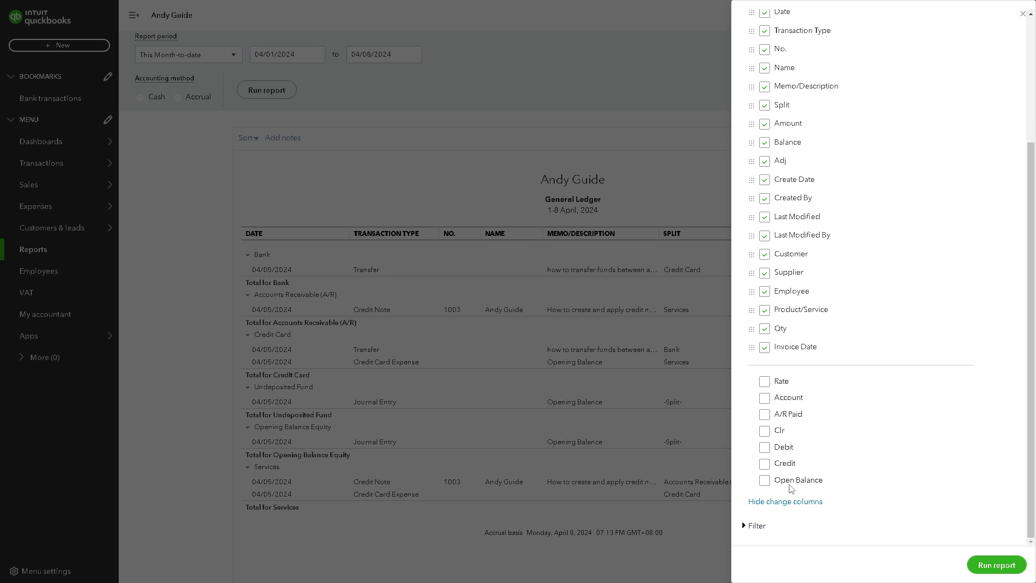
{"action": "left_click", "coordinate": [757, 527]}
{"action": "scroll", "coordinate": [822, 453], "scroll_direction": "down", "scroll_amount": 1}
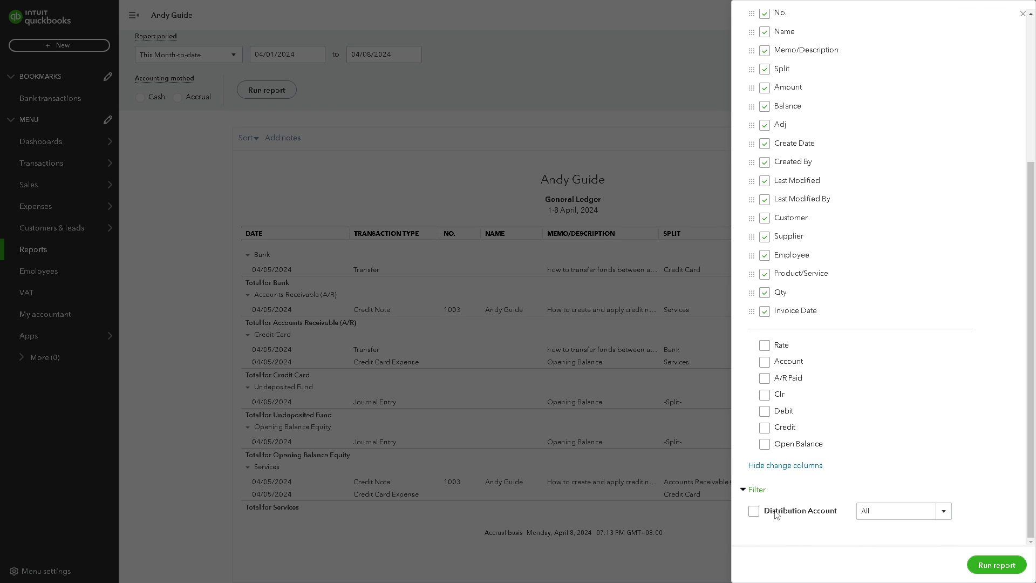
{"action": "left_click", "coordinate": [754, 512]}
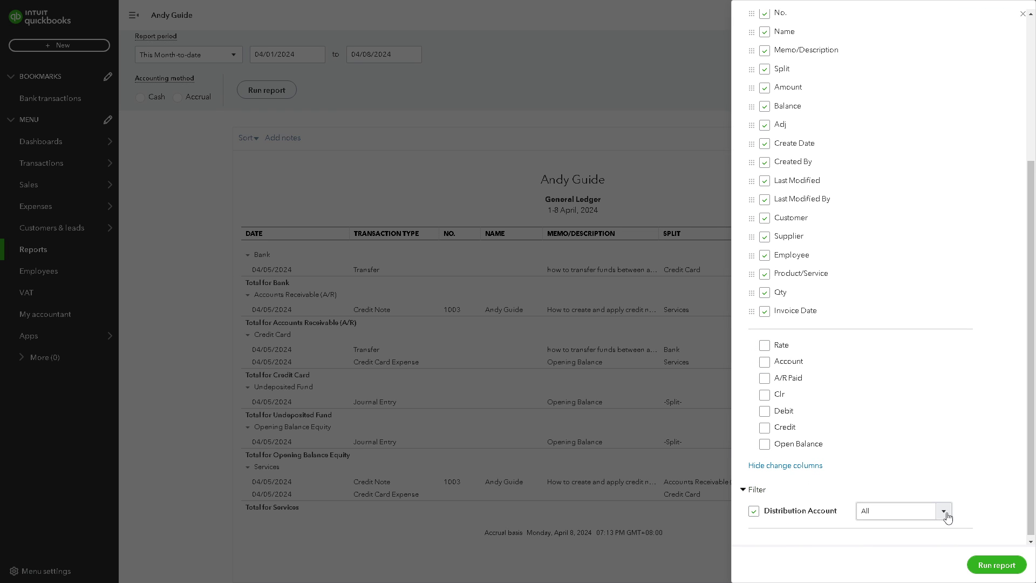
{"action": "left_click", "coordinate": [944, 512]}
{"action": "scroll", "coordinate": [870, 423], "scroll_direction": "down", "scroll_amount": 1}
{"action": "scroll", "coordinate": [794, 378], "scroll_direction": "up", "scroll_amount": 1}
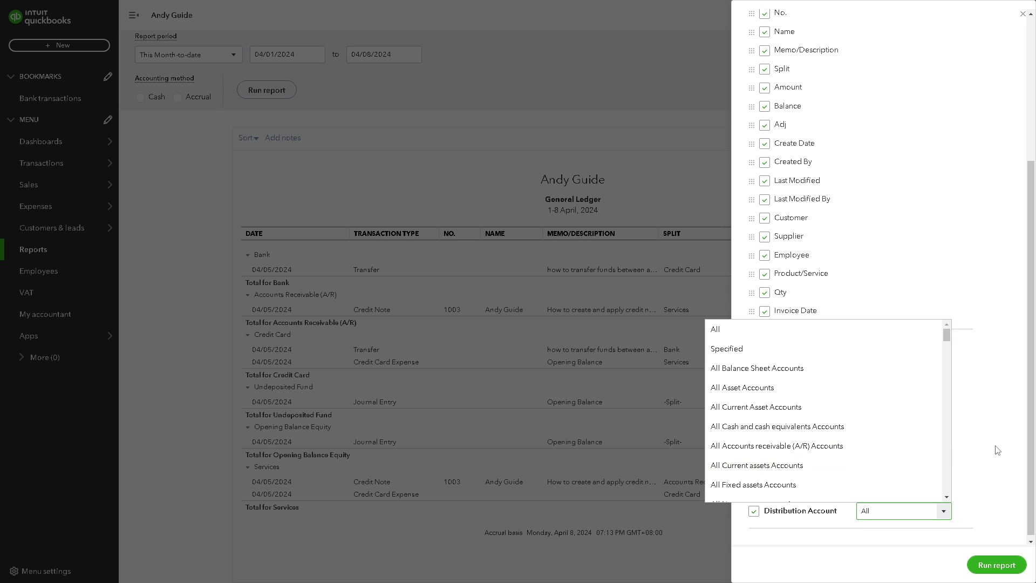
{"action": "left_click", "coordinate": [1002, 479]}
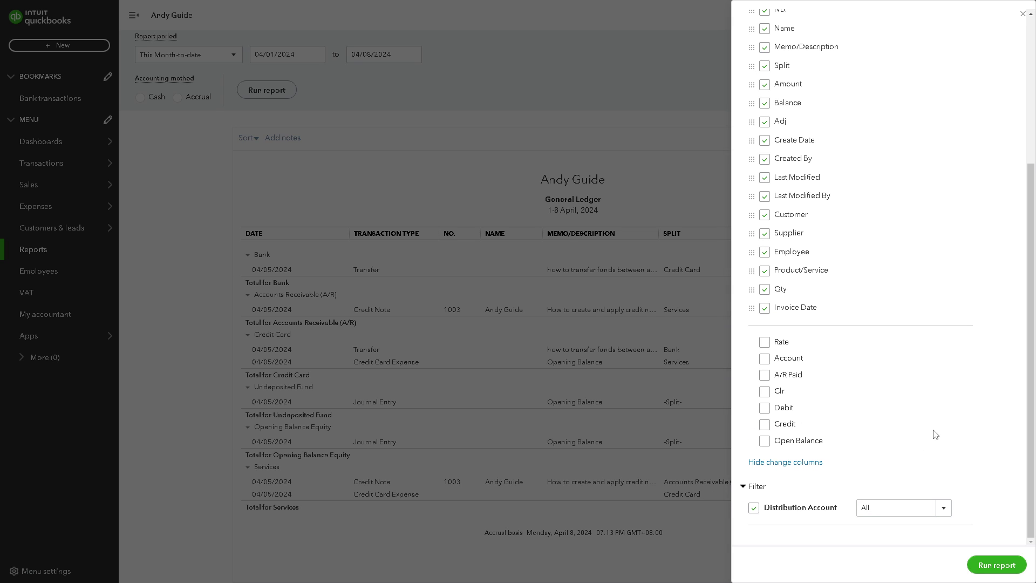
- Run the customised report, review the beginning balances, and make the title and subtitle editable
{"action": "left_click", "coordinate": [995, 565]}
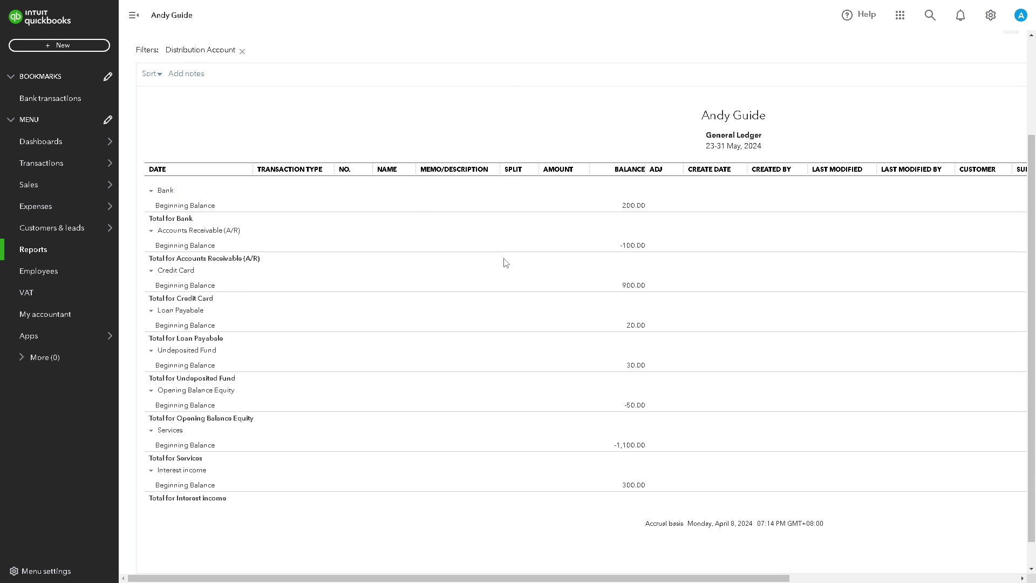
{"action": "scroll", "coordinate": [479, 297], "scroll_direction": "down", "scroll_amount": 1}
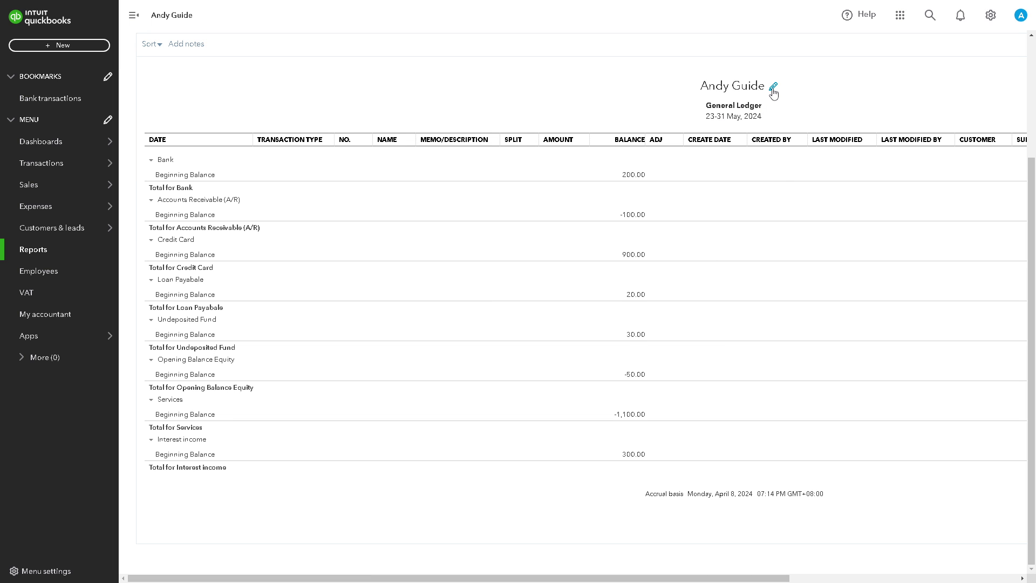
{"action": "left_click", "coordinate": [773, 88]}
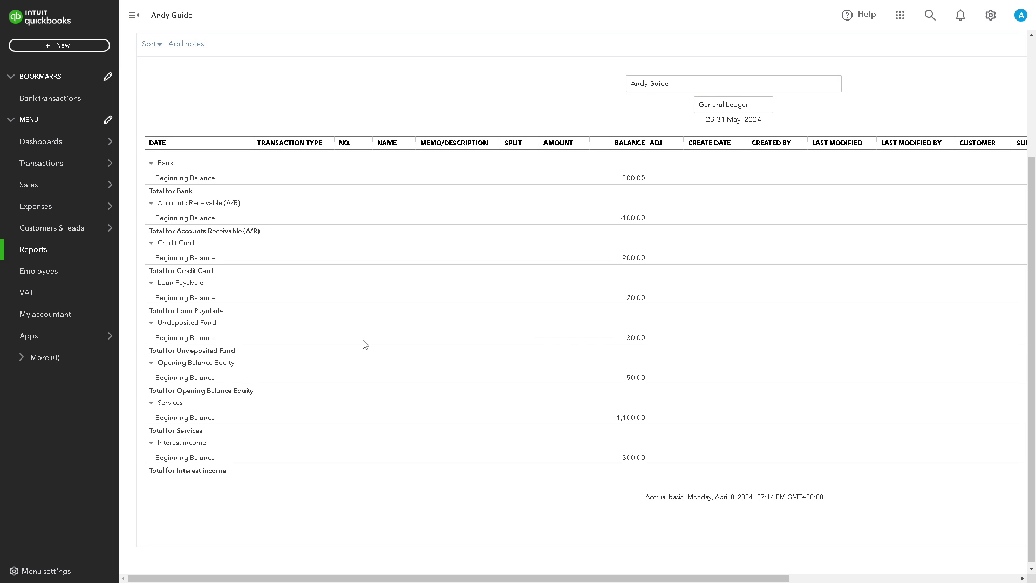
{"action": "mouse_move", "coordinate": [58, 336]}
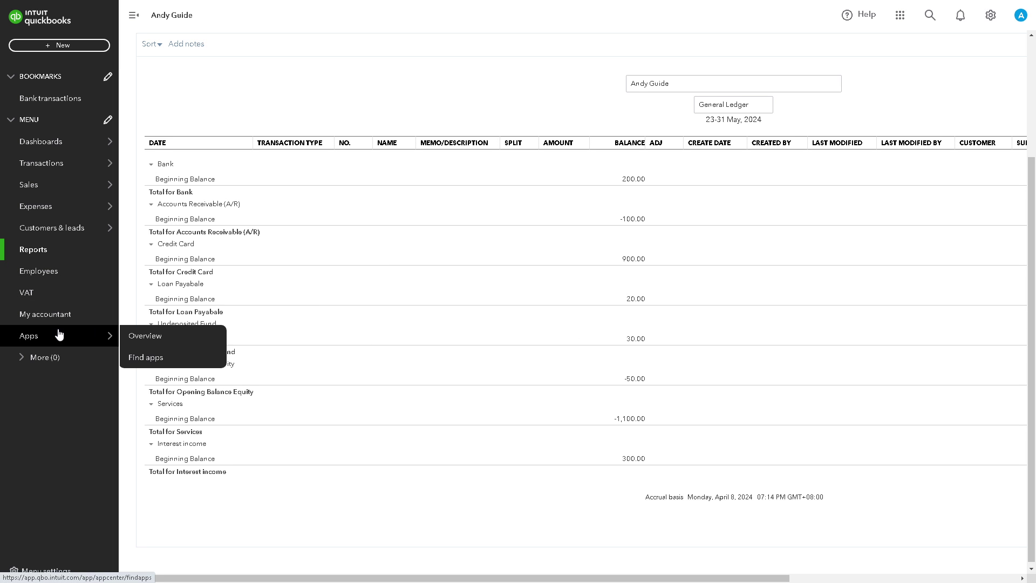